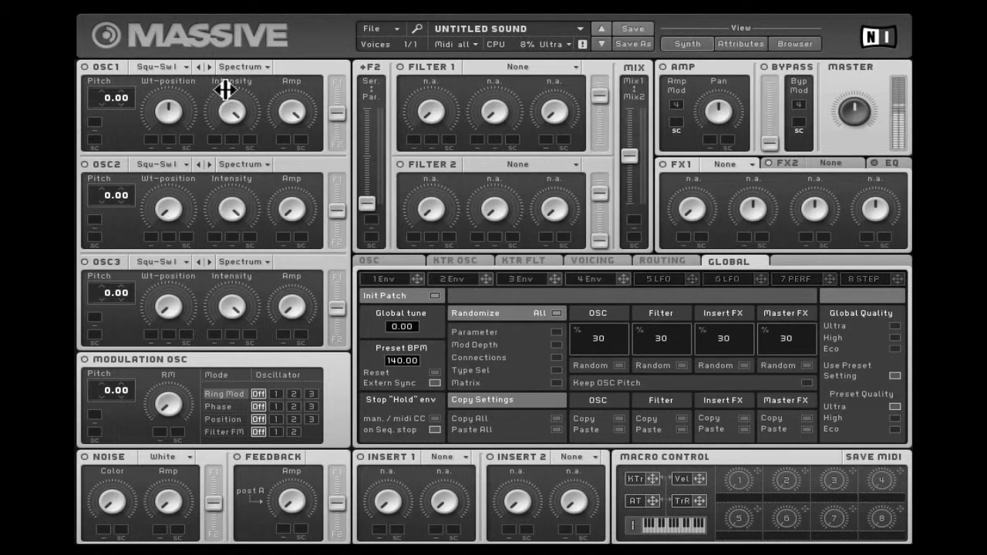
# - Set the wavetables of OSC1 and OSC2 to Sin-Square
pyautogui.click(172, 67)
pyautogui.click(221, 116)
pyautogui.click(170, 162)
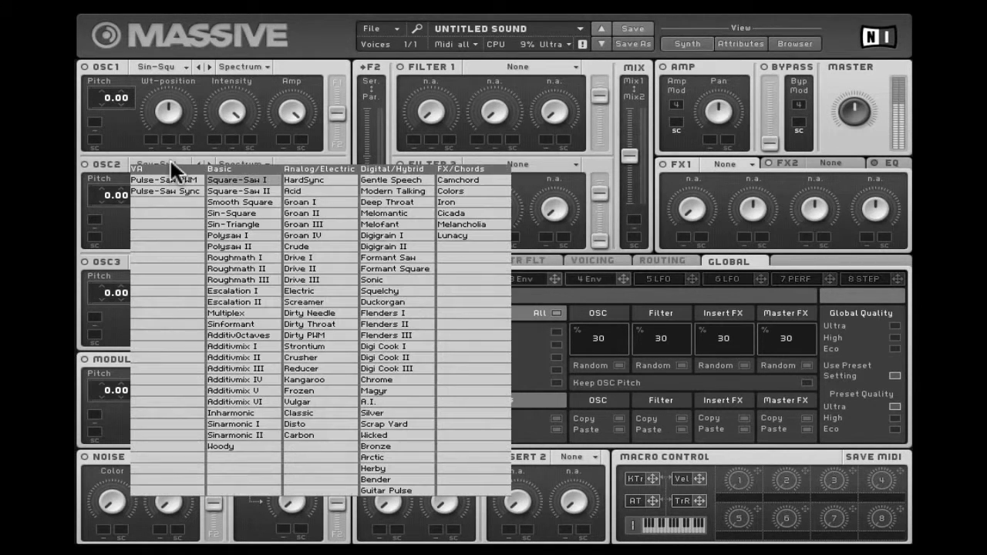
pyautogui.click(233, 205)
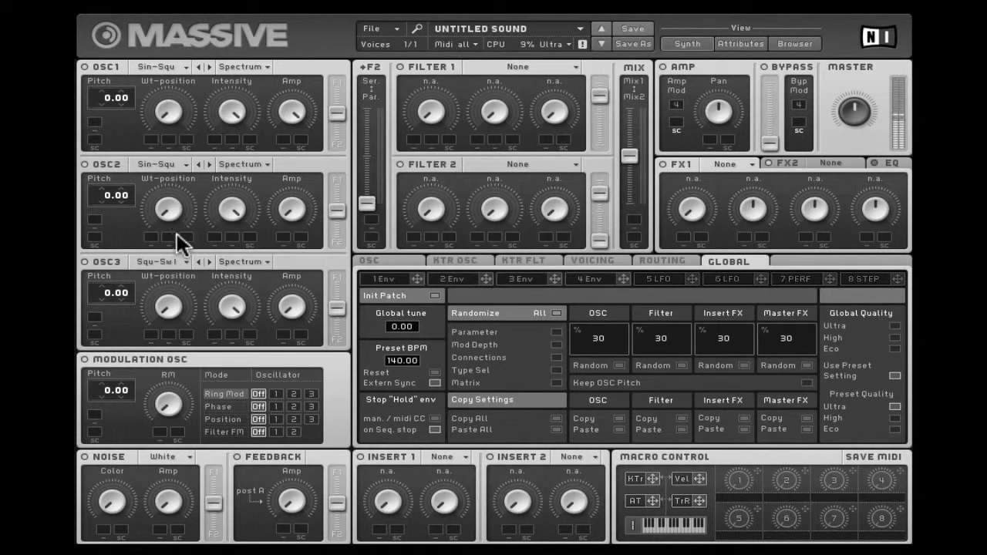
# - Shift the filter mix fully to Mix1 and set OSC2 to a pitch of 12.00 with its amp just below halfway
pyautogui.moveTo(616, 138); pyautogui.dragTo(621, 73)
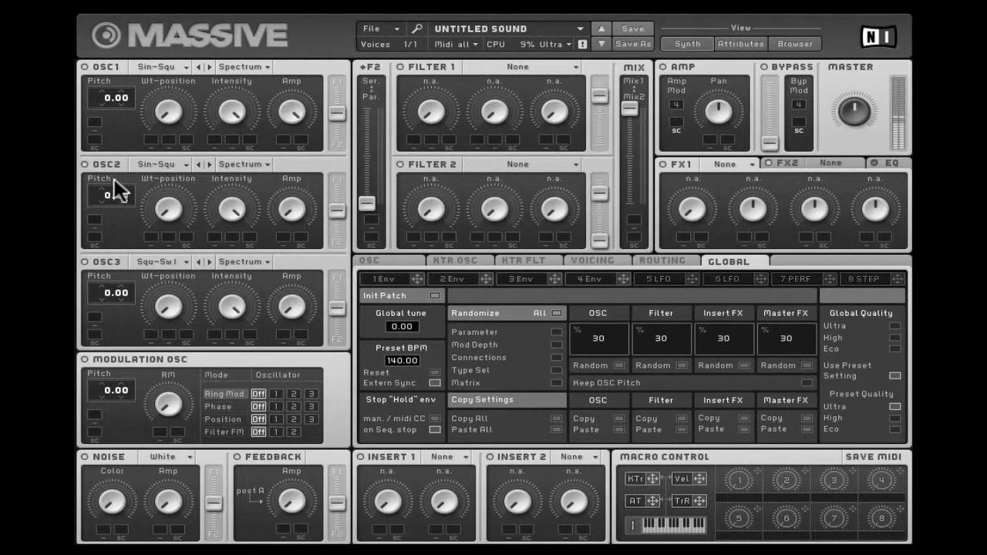
pyautogui.moveTo(109, 196); pyautogui.dragTo(108, 175)
pyautogui.moveTo(166, 205); pyautogui.dragTo(157, 160)
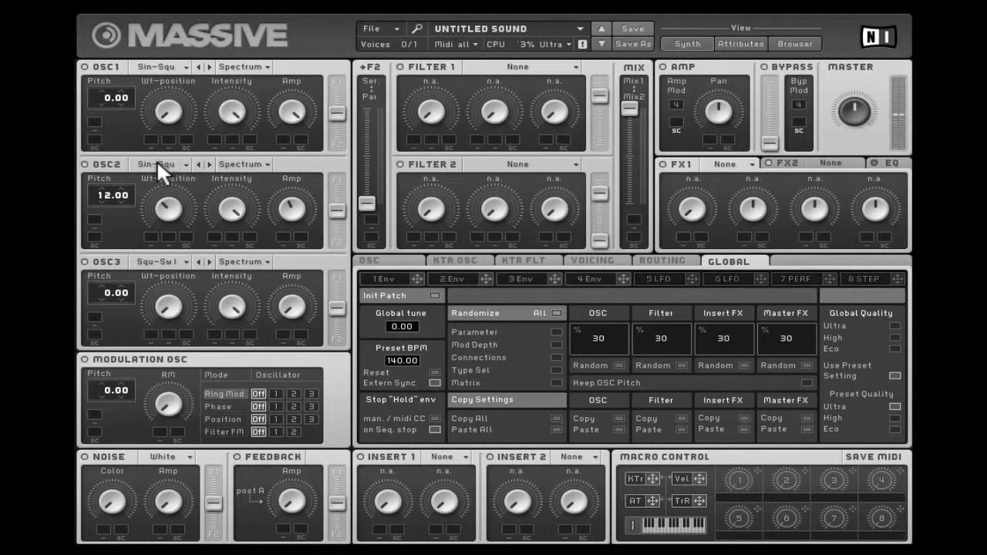
# - Set Filter 1 to the Daft type and load Hardclipper into Insert 1
pyautogui.click(540, 67)
pyautogui.click(510, 162)
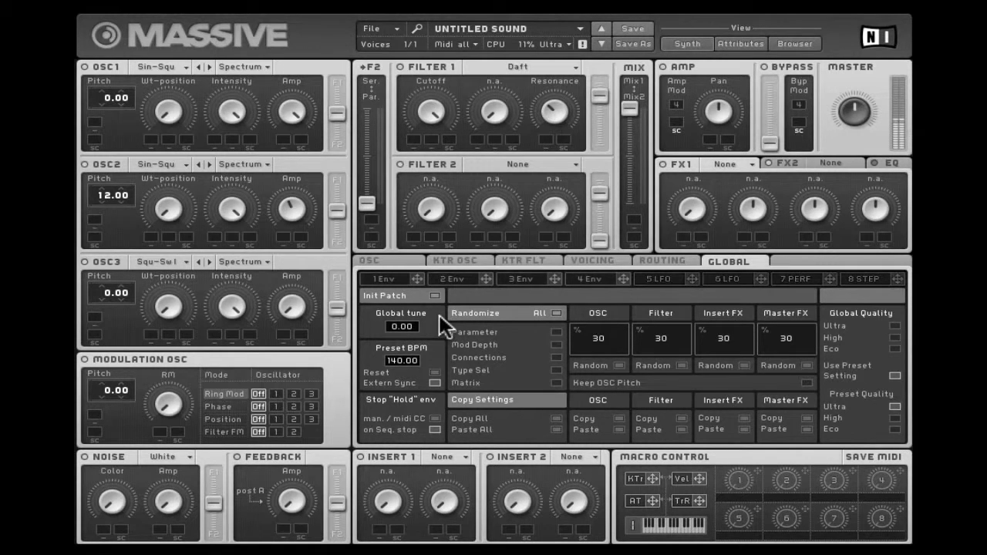
pyautogui.click(442, 456)
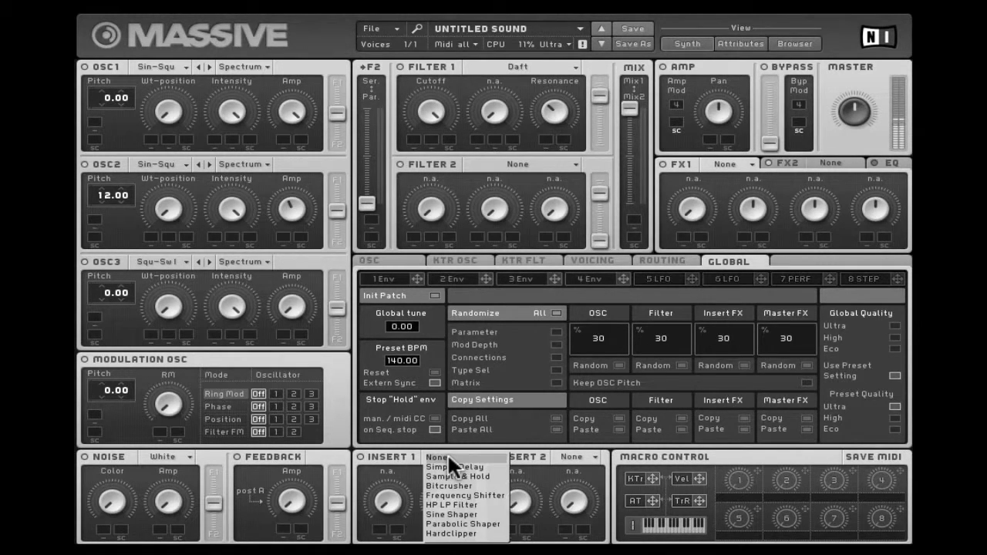
pyautogui.click(479, 532)
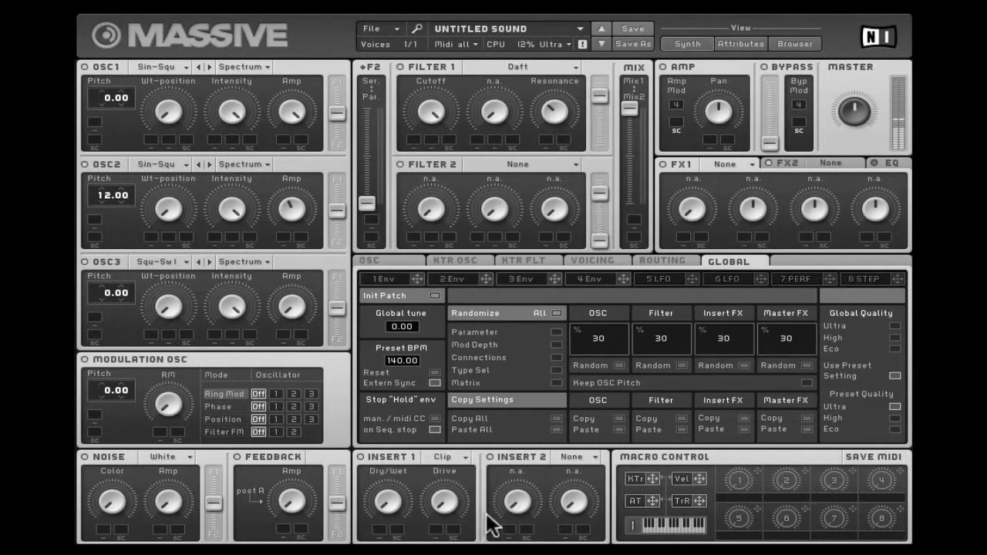
# - Route Insert 1 ahead of Filter 1 and load the C Tube effect into FX1
pyautogui.click(659, 259)
pyautogui.click(494, 302)
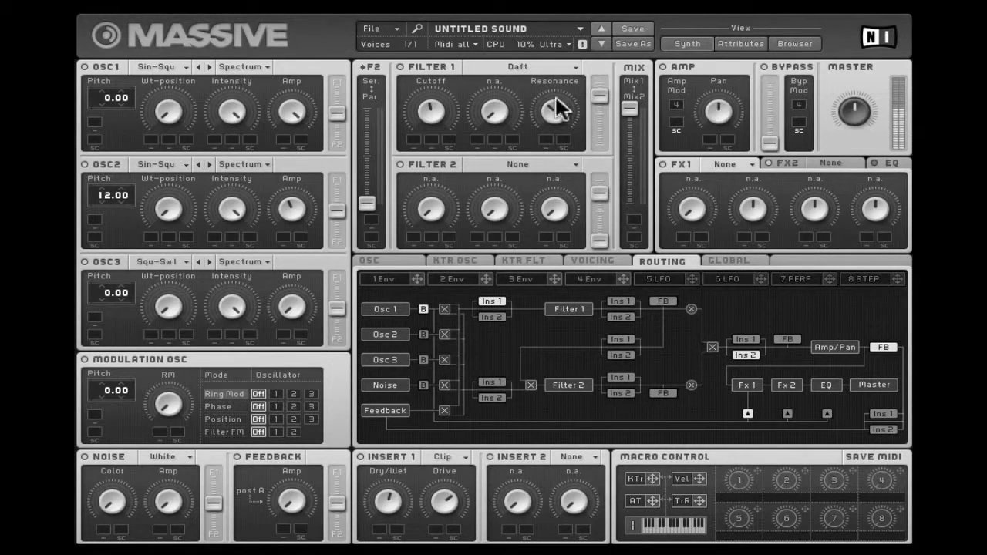
pyautogui.click(737, 162)
pyautogui.click(775, 307)
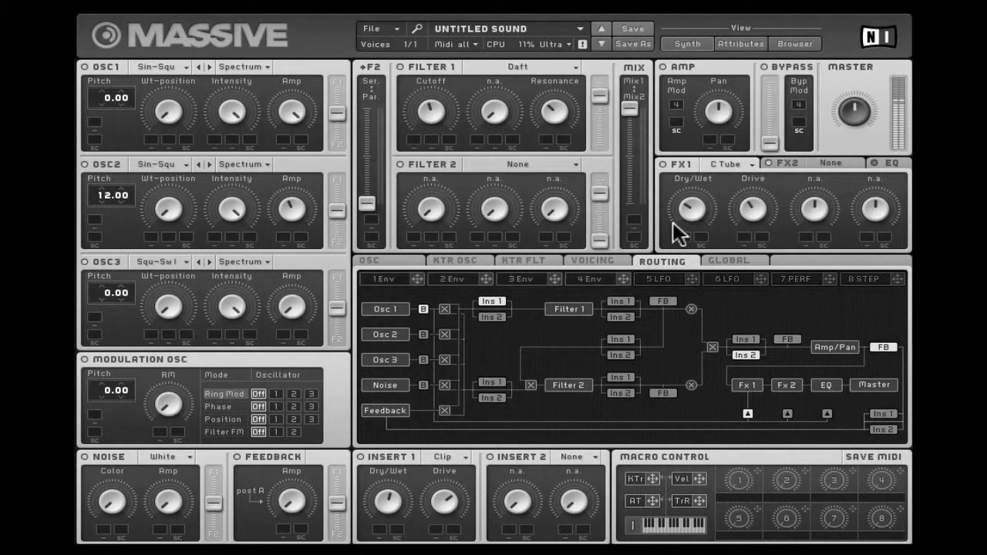
# - Shape envelope 4 with a very short attack and release, a longer decay and a zero decay level
pyautogui.click(600, 278)
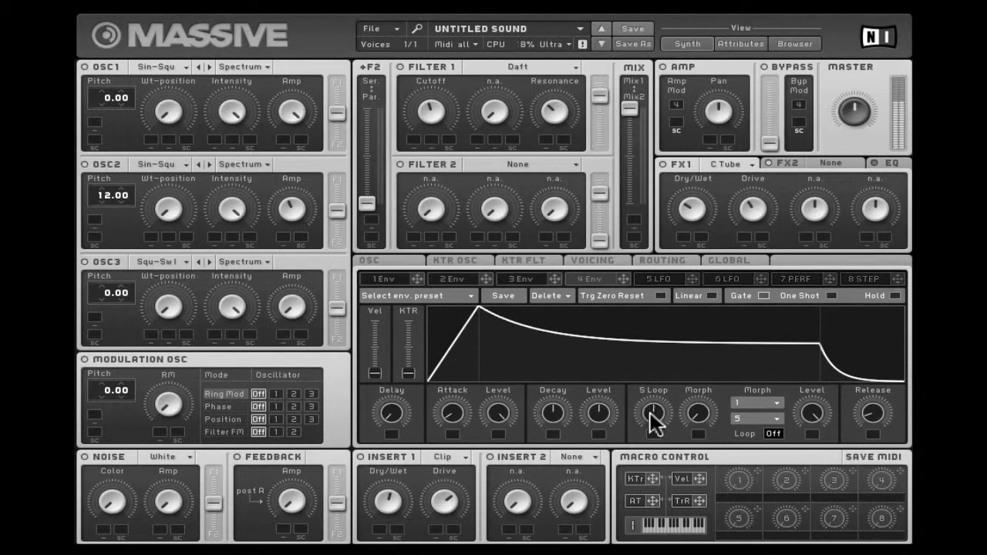
pyautogui.moveTo(598, 413); pyautogui.dragTo(603, 334)
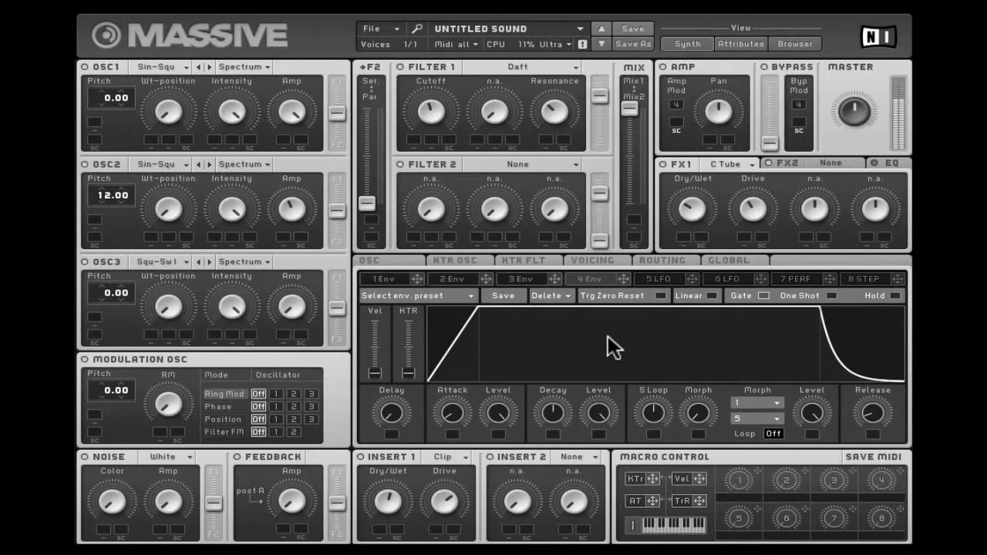
pyautogui.moveTo(446, 410); pyautogui.dragTo(447, 433)
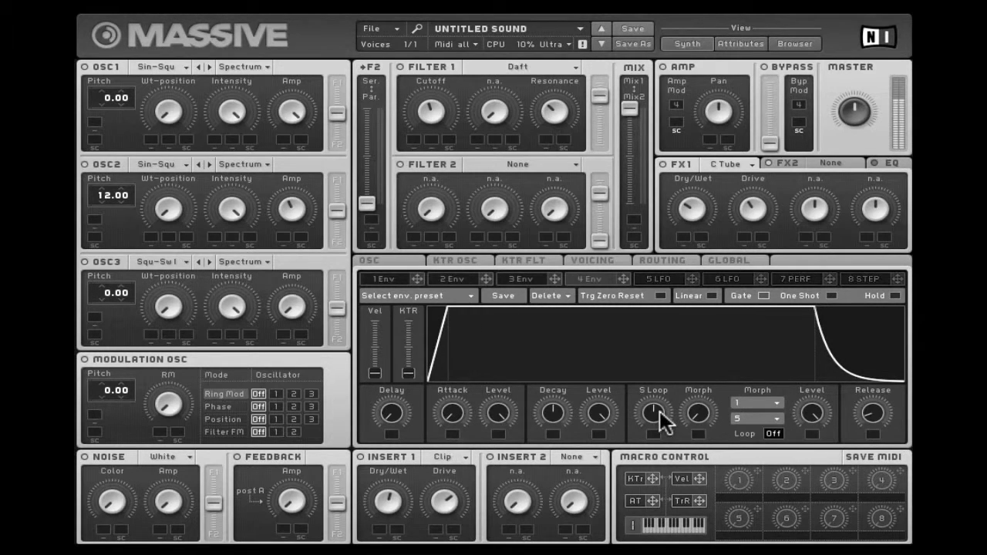
pyautogui.moveTo(868, 409); pyautogui.dragTo(871, 423)
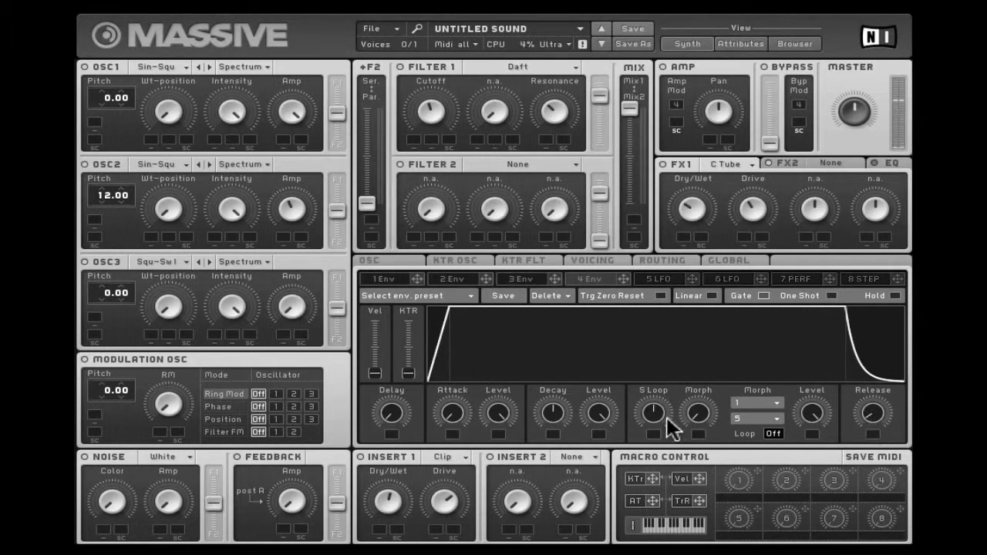
pyautogui.moveTo(603, 412); pyautogui.dragTo(599, 509)
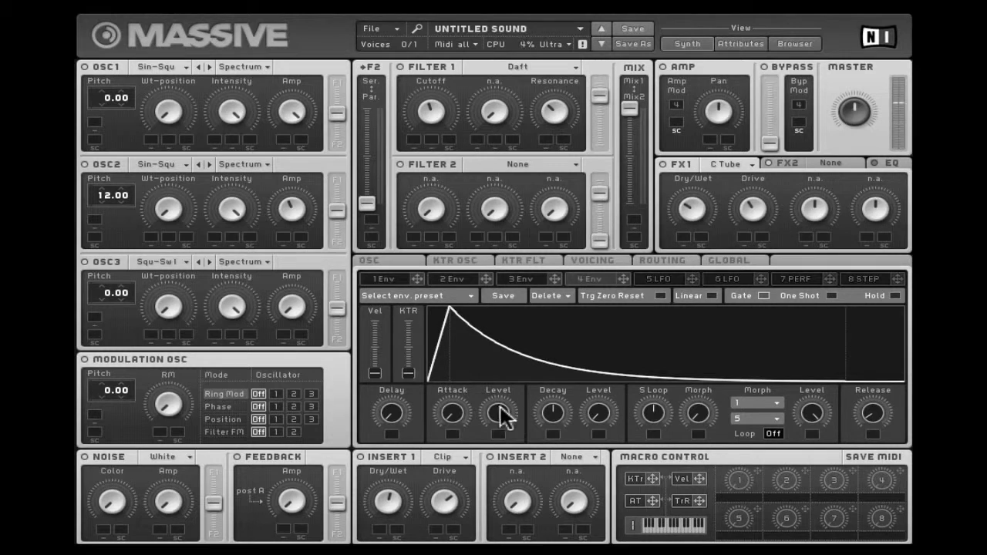
pyautogui.moveTo(553, 413)
pyautogui.mouseDown()
pyautogui.moveTo(552, 365)
pyautogui.moveTo(551, 381)
pyautogui.mouseUp()
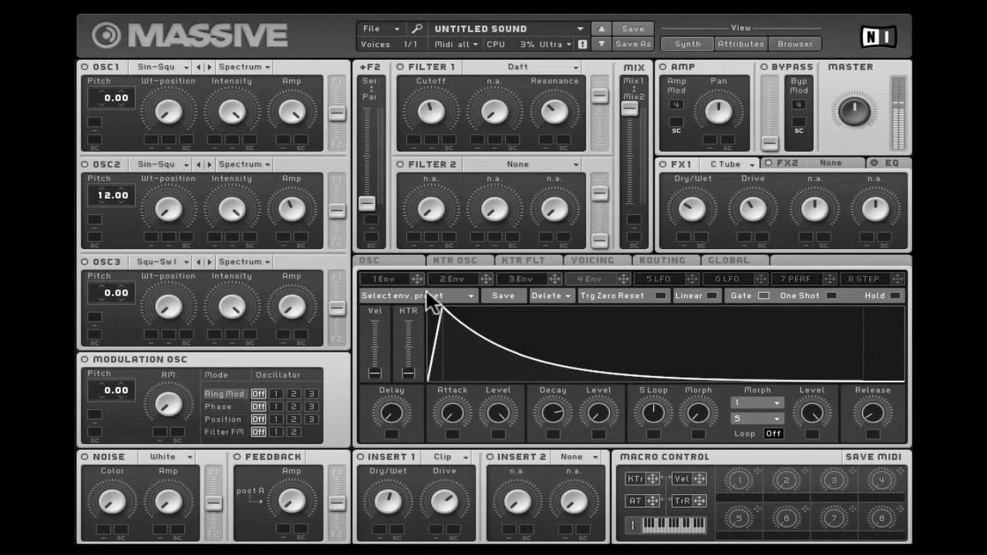
# - Modulate the pitch of OSC1 and OSC2 with envelope 1 by an amount of 64.00 each
pyautogui.moveTo(94, 121)
pyautogui.moveTo(115, 122); pyautogui.dragTo(121, 11)
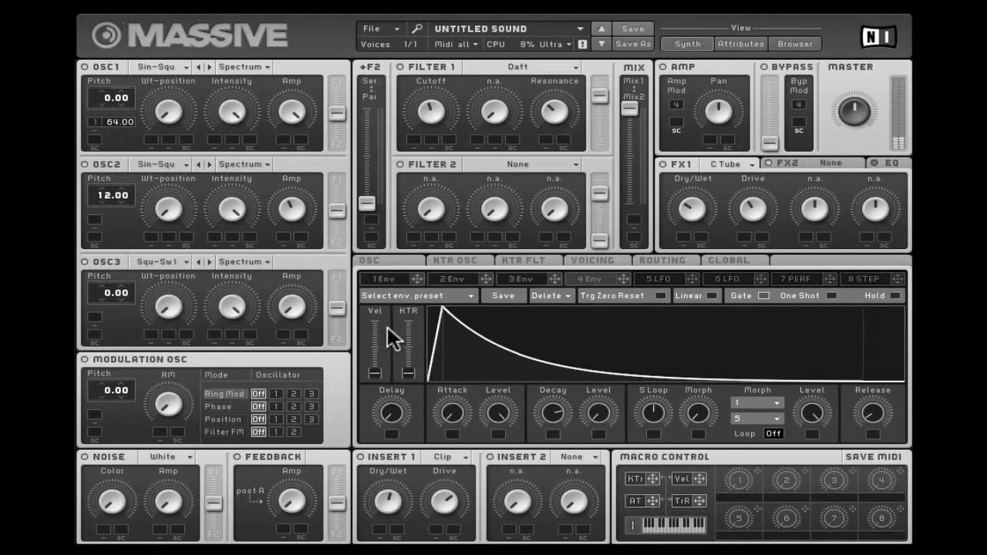
pyautogui.moveTo(109, 217)
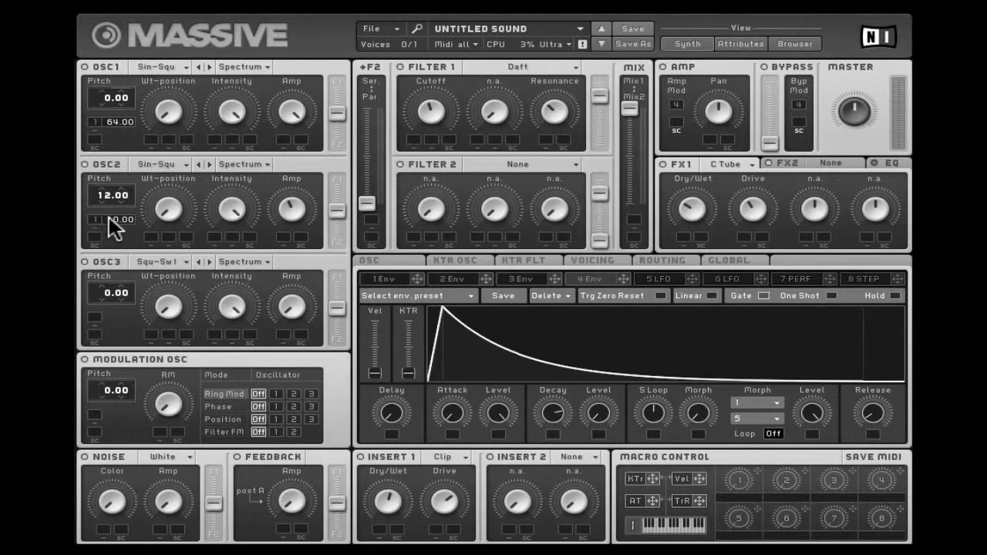
# - Shape envelope 1 with a zero decay level, a shorter decay and an attack level below halfway
pyautogui.click(392, 276)
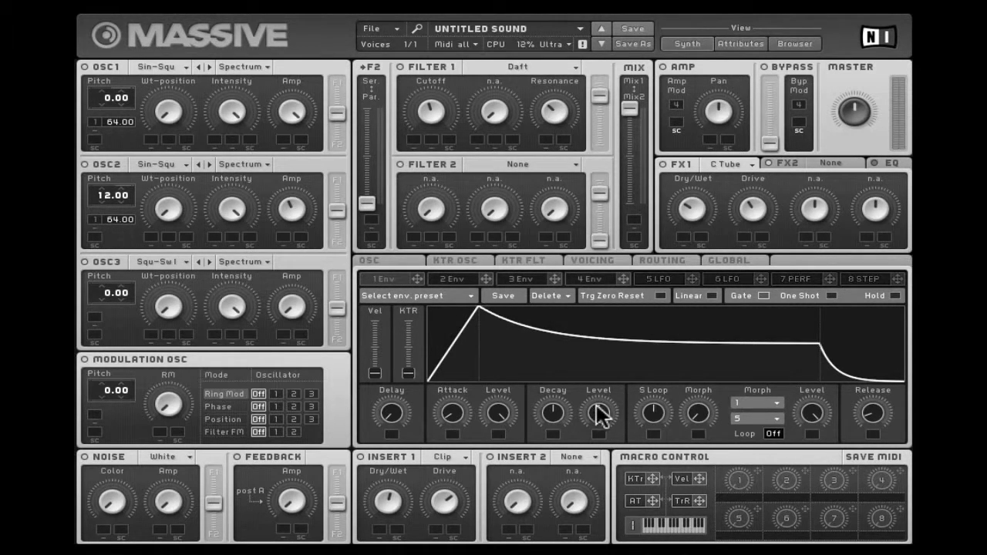
pyautogui.moveTo(599, 413); pyautogui.dragTo(595, 481)
pyautogui.moveTo(564, 412); pyautogui.dragTo(499, 479)
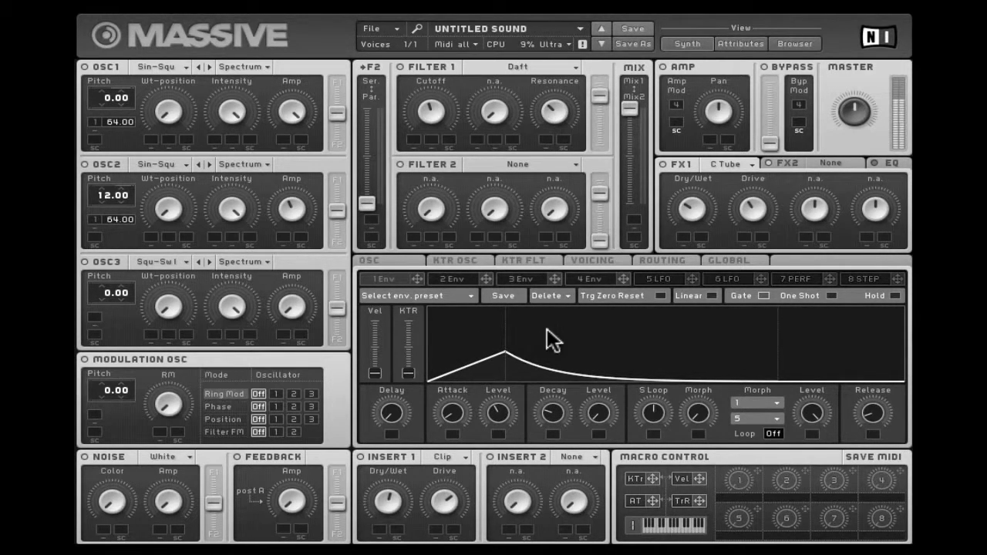
# - Raise envelope 4's decay level to about two thirds of the peak
pyautogui.click(600, 278)
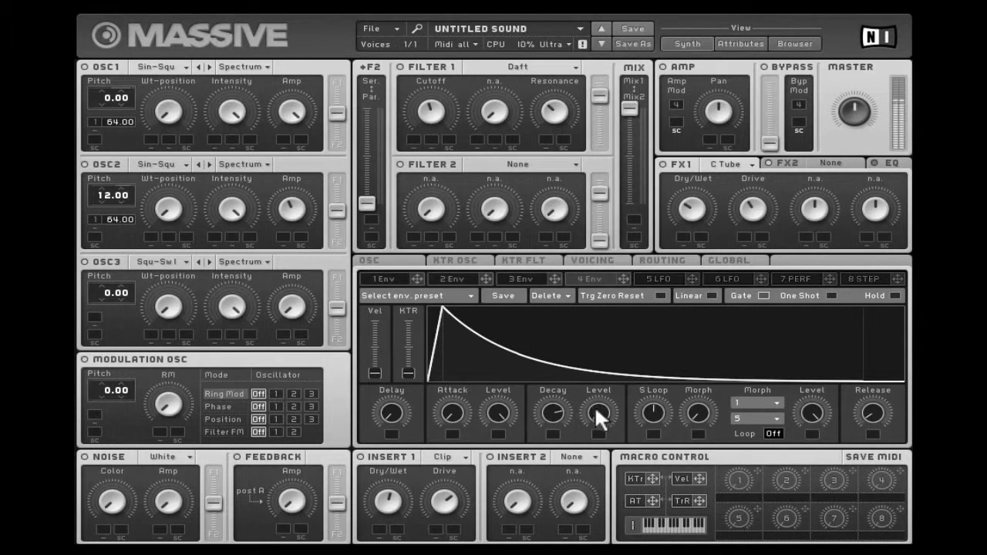
pyautogui.moveTo(594, 406); pyautogui.dragTo(595, 327)
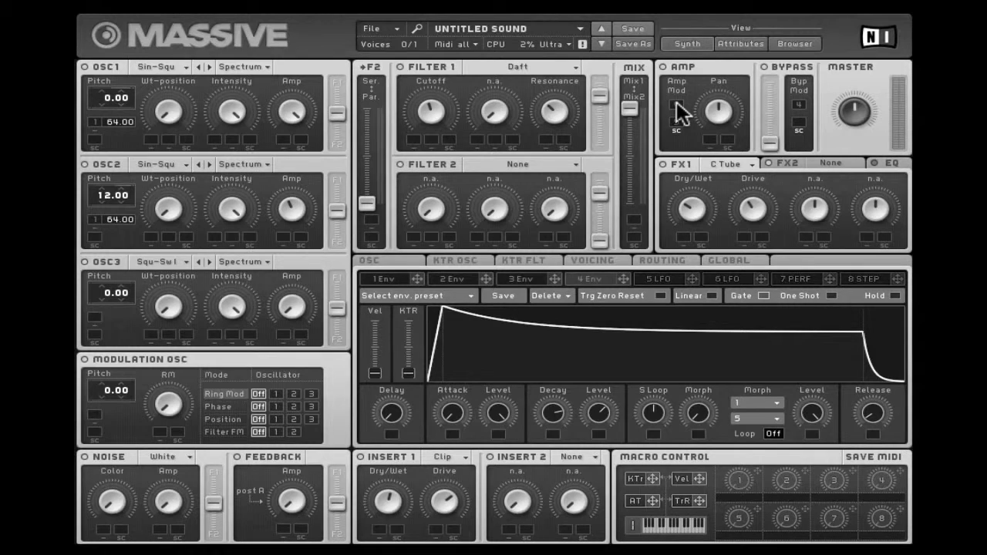
# - Sidechain the amp modulation with LFO 5 and adjust that LFO's amp amount
pyautogui.moveTo(675, 106); pyautogui.dragTo(675, 107)
pyautogui.click(653, 280)
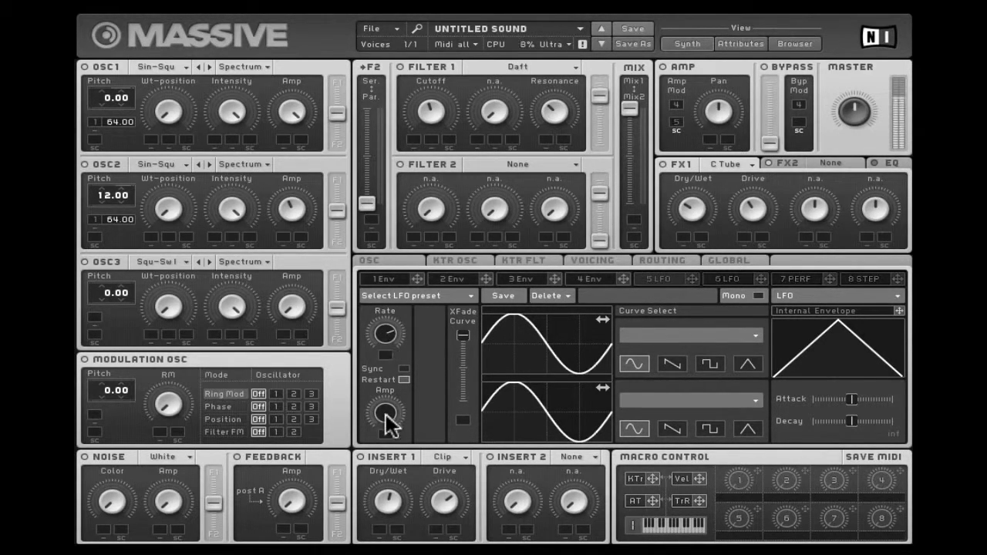
pyautogui.moveTo(381, 471); pyautogui.dragTo(377, 427)
# - Set the voicing to Monorotate with the Legato Triller trigger and reopen the oscillator pitchbend settings
pyautogui.click(412, 262)
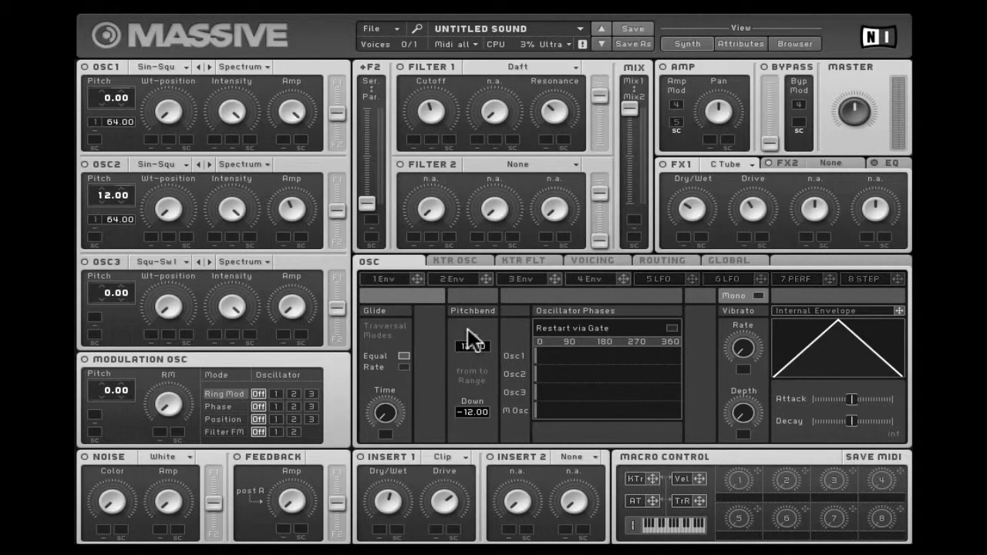
pyautogui.click(594, 260)
pyautogui.click(437, 377)
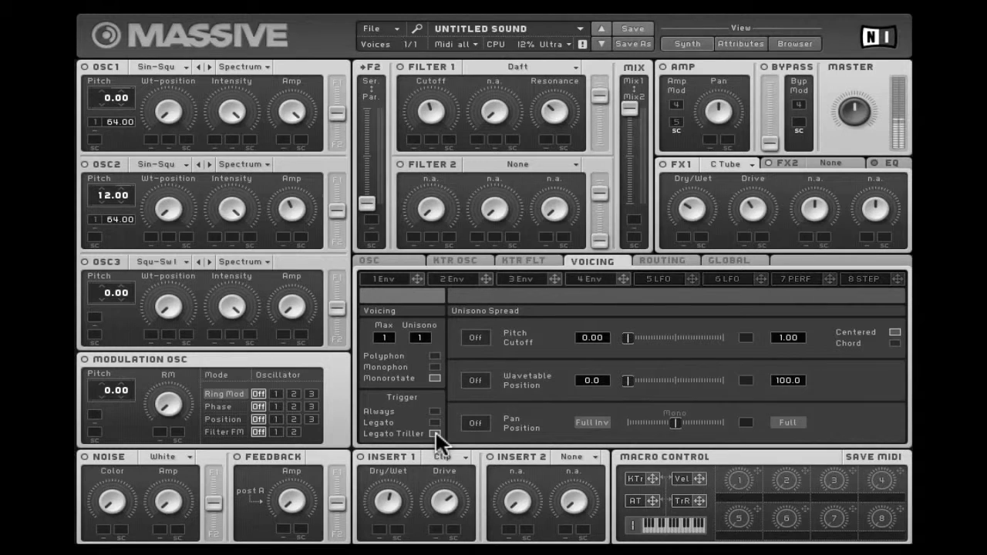
pyautogui.click(398, 259)
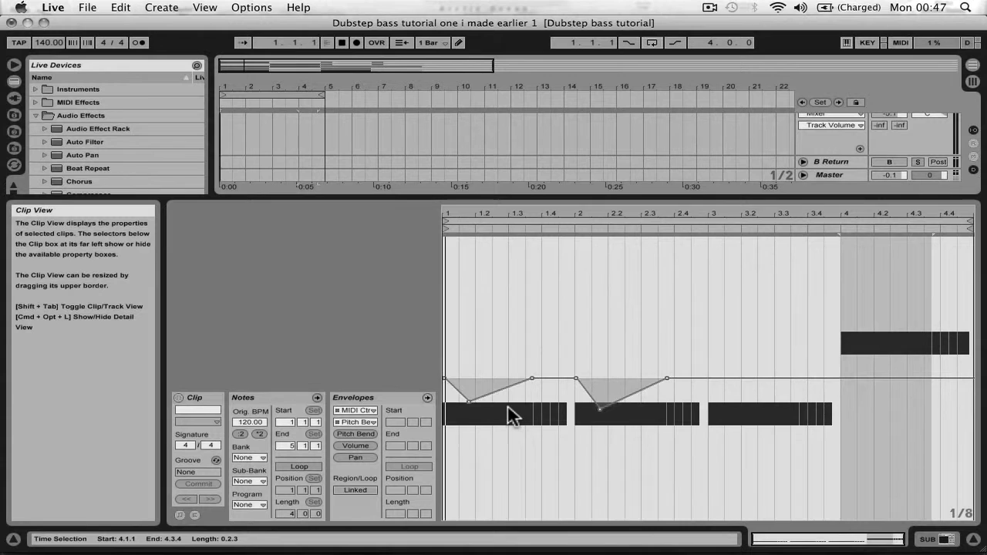
# - In Ableton Live's clip envelope, draw an upward pitch bend at bar 3 that falls back to centre between beats 3.3 and 3.4
pyautogui.doubleClick(708, 376)
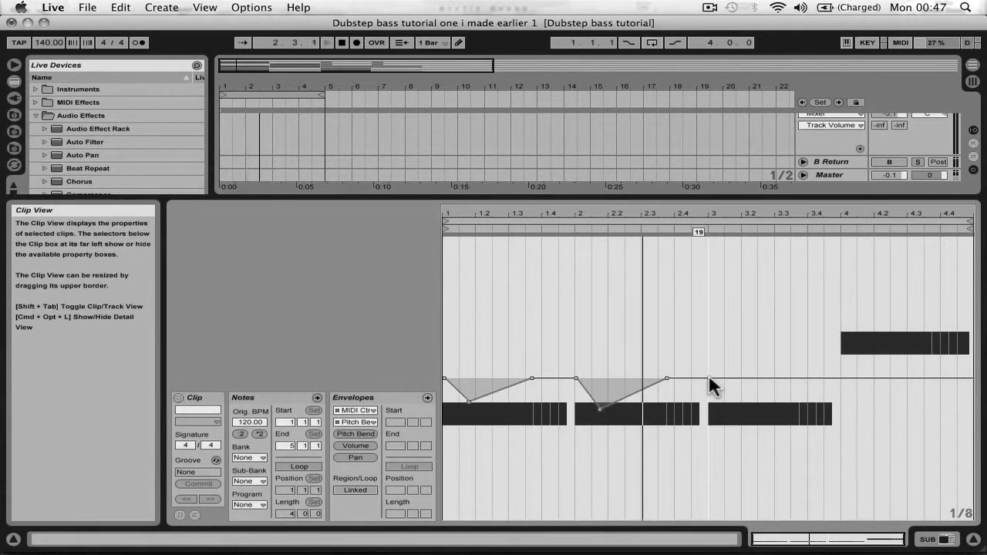
pyautogui.doubleClick(795, 376)
pyautogui.moveTo(714, 378); pyautogui.dragTo(709, 355)
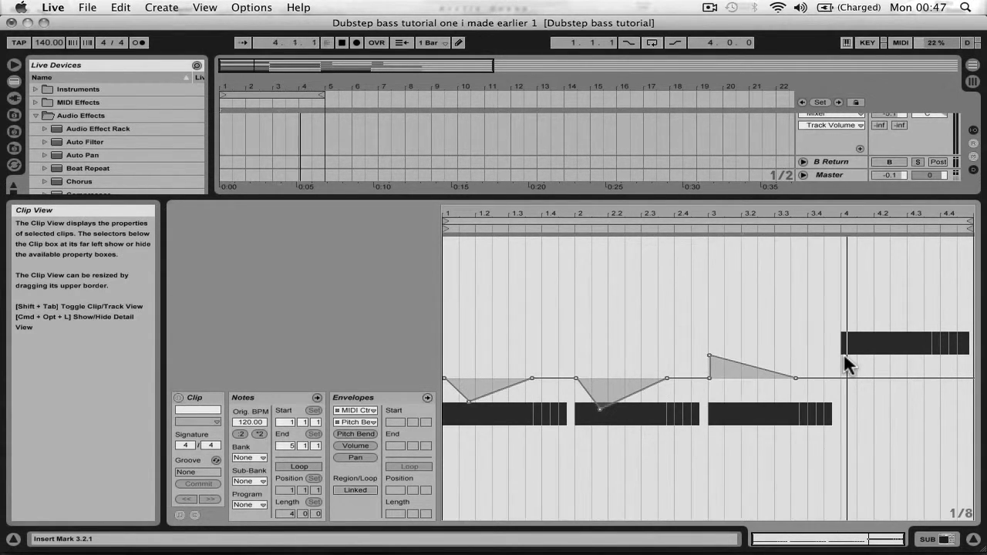
# - Draw a downward pitch bend at bar 4 that rises back to centre by about beat 4.3
pyautogui.doubleClick(840, 377)
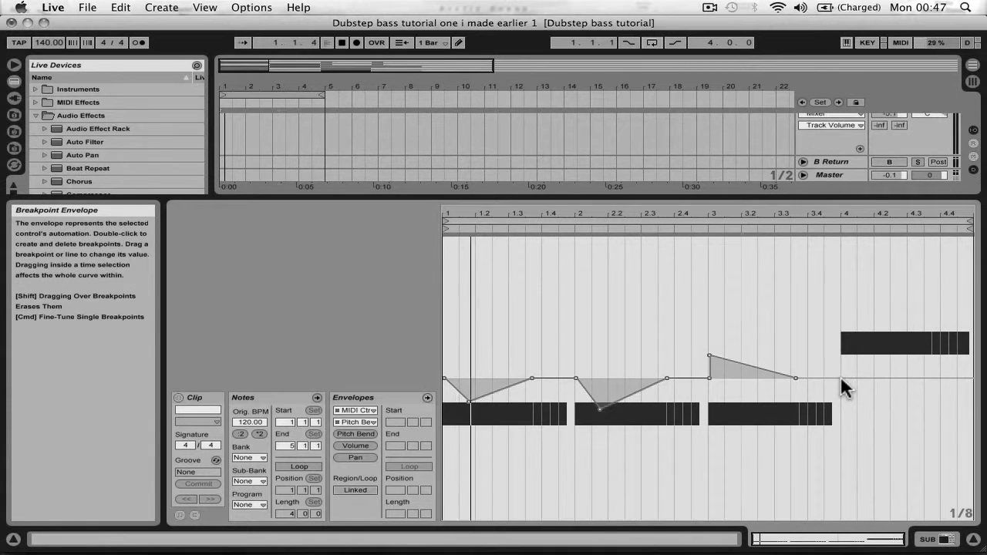
pyautogui.doubleClick(929, 378)
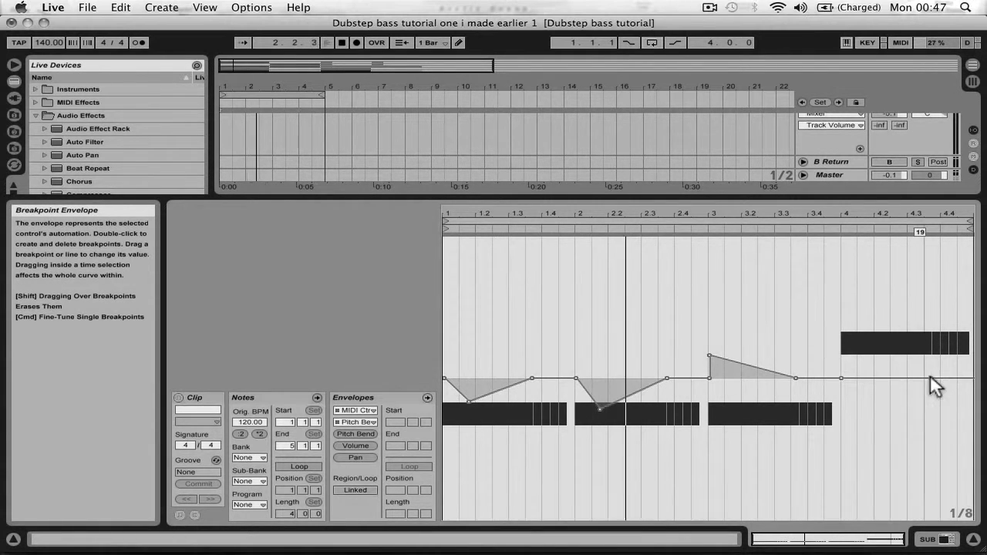
pyautogui.moveTo(860, 377); pyautogui.dragTo(840, 398)
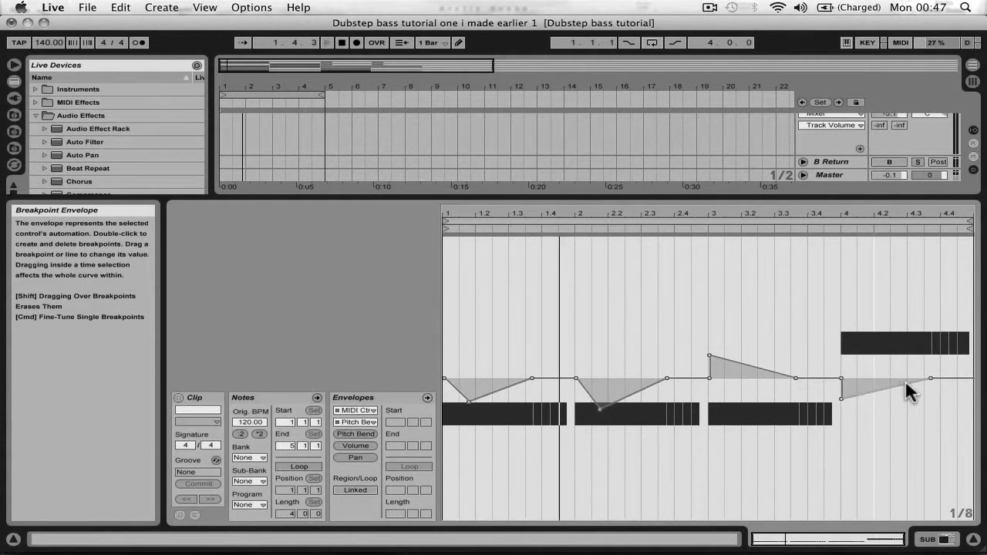
pyautogui.moveTo(931, 378); pyautogui.dragTo(904, 377)
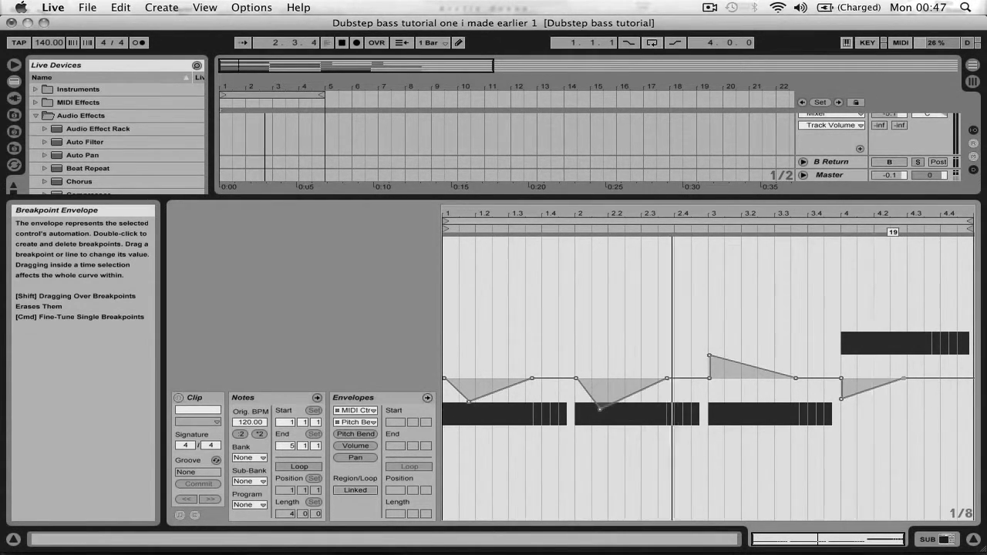
pyautogui.click(904, 377)
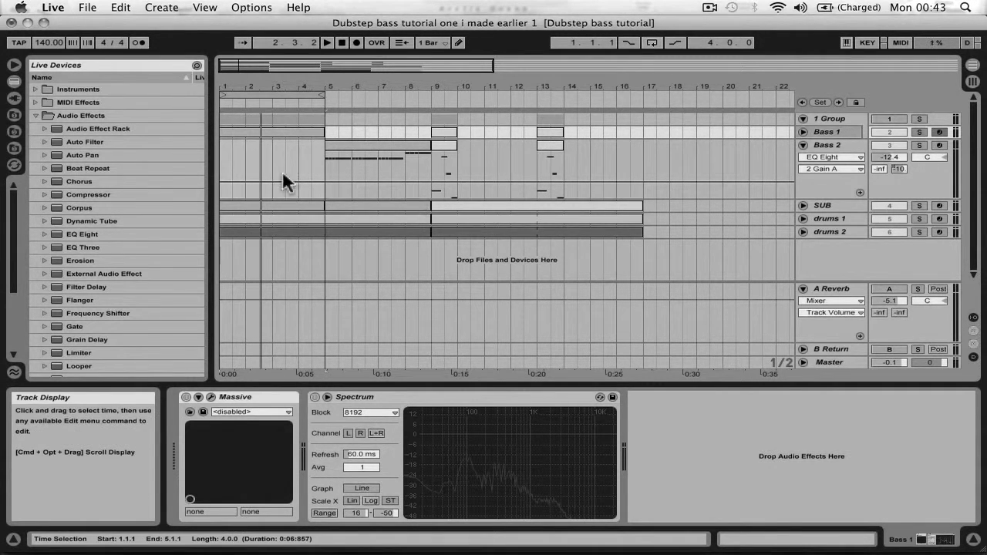
# - Add EQ Eight to the Bass 1 track and place it between Massive and Spectrum
pyautogui.moveTo(57, 230); pyautogui.dragTo(661, 176)
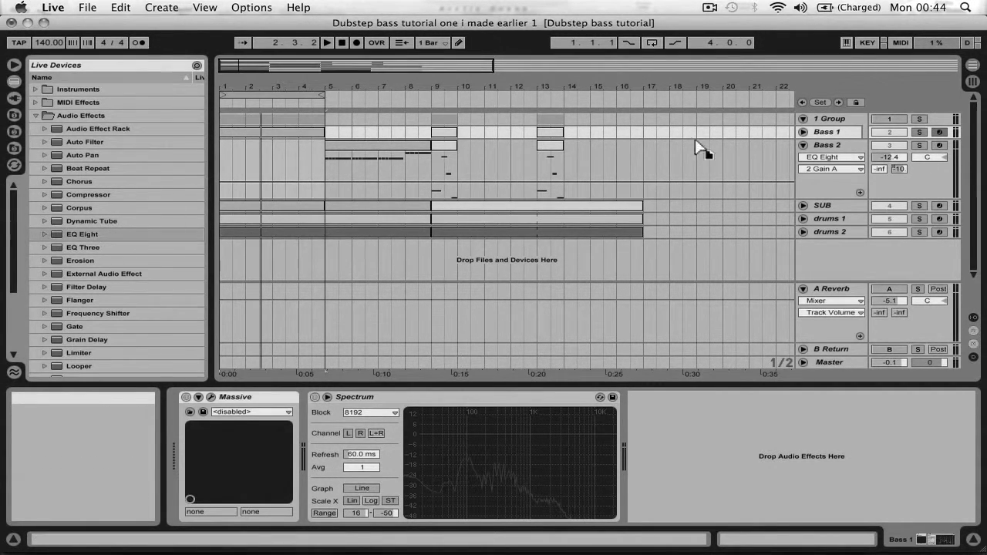
pyautogui.moveTo(829, 133); pyautogui.dragTo(827, 129)
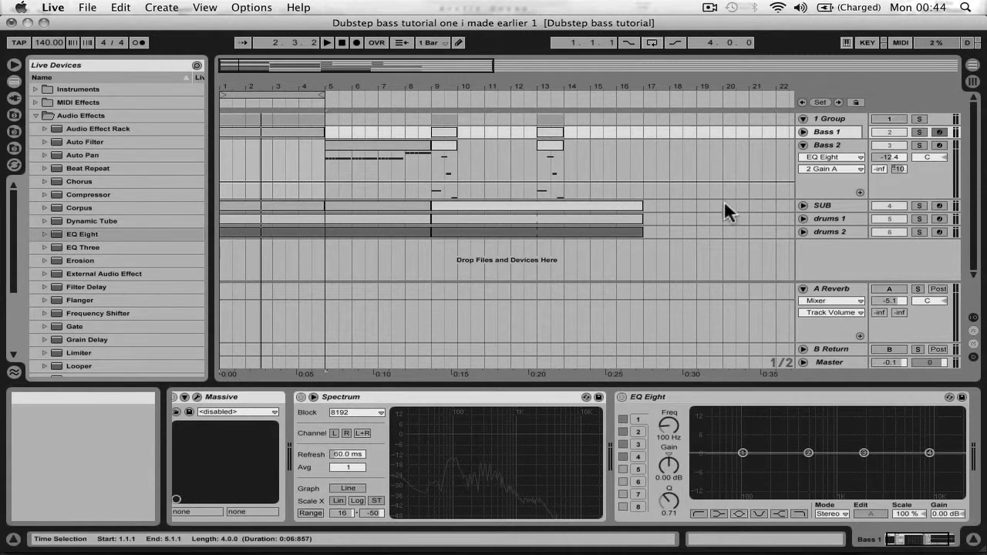
pyautogui.moveTo(640, 397); pyautogui.dragTo(307, 395)
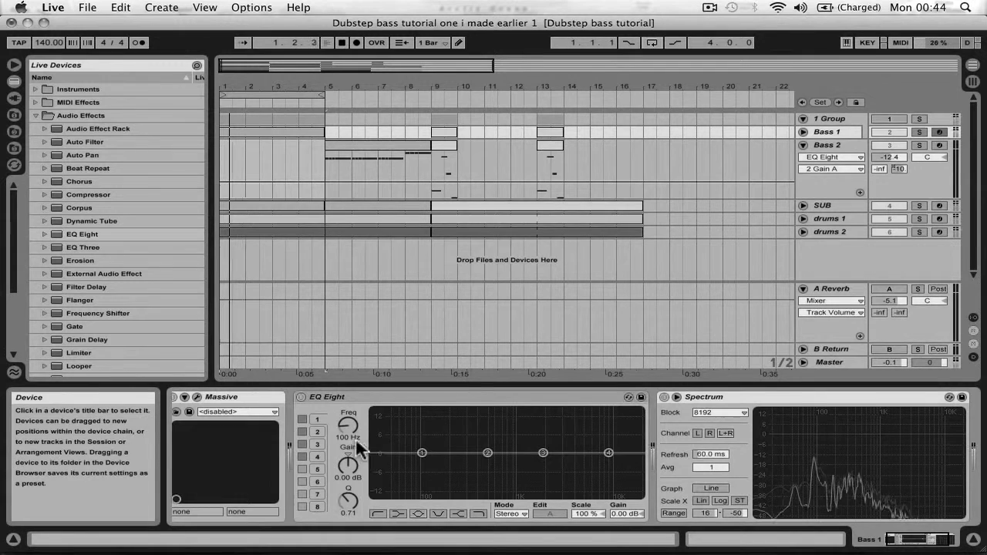
# - Make EQ Eight's first band a low cut and set its frequency to 179 Hz
pyautogui.click(377, 513)
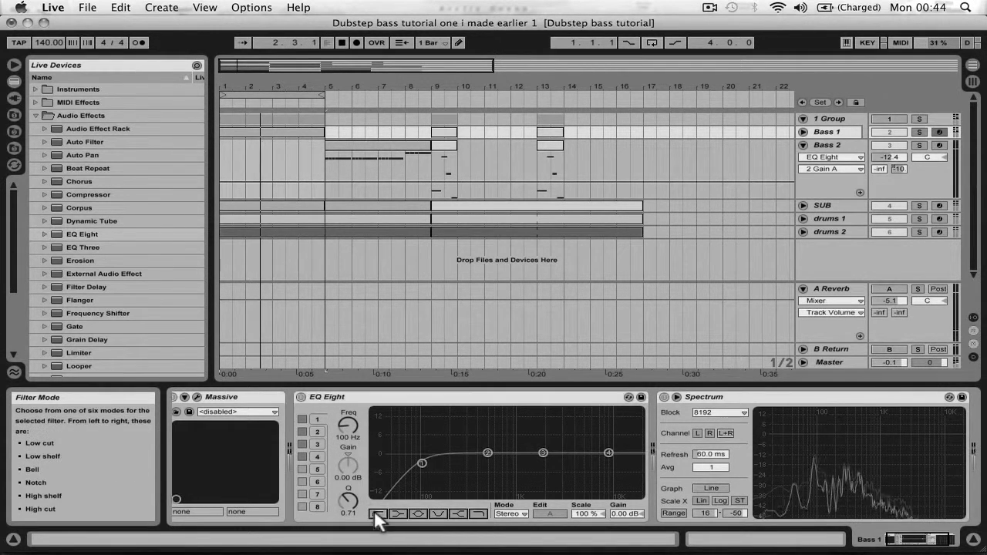
pyautogui.moveTo(346, 419); pyautogui.dragTo(348, 439)
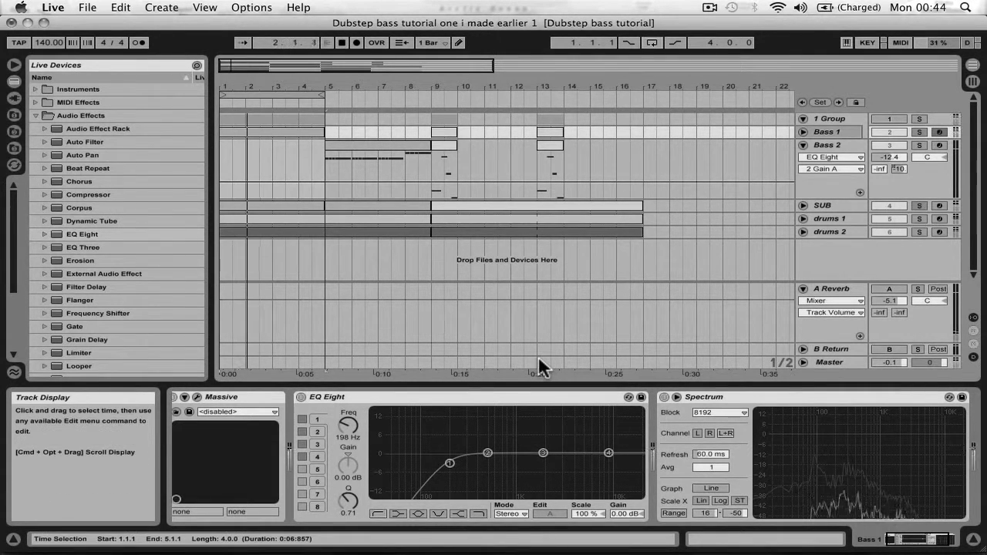
pyautogui.moveTo(349, 429); pyautogui.dragTo(349, 389)
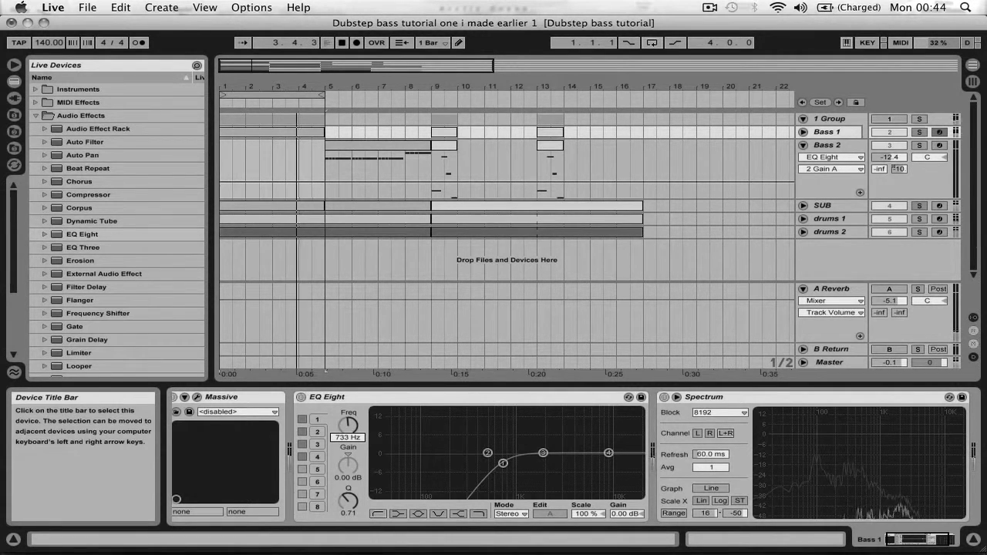
pyautogui.moveTo(349, 424)
pyautogui.mouseDown()
pyautogui.moveTo(349, 470)
pyautogui.moveTo(351, 440)
pyautogui.mouseUp()
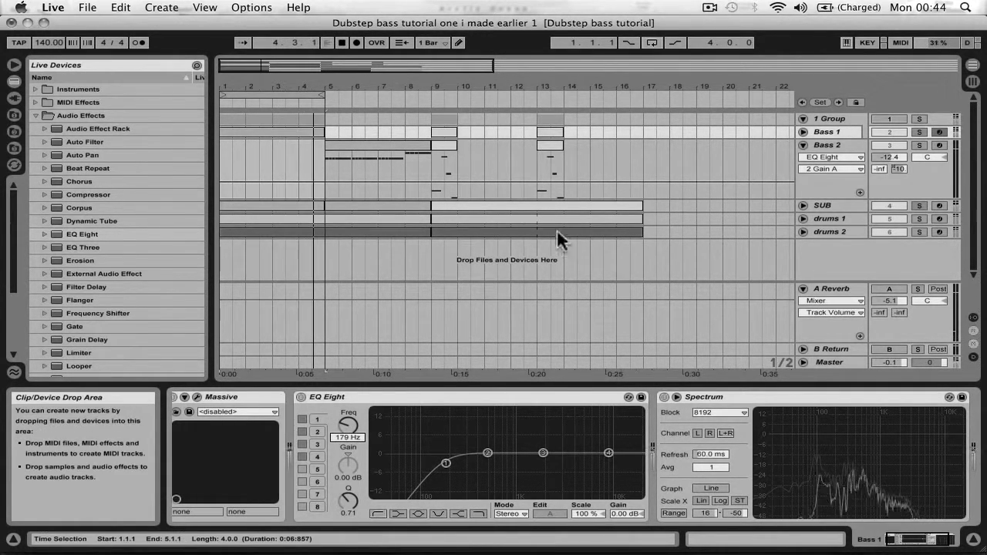